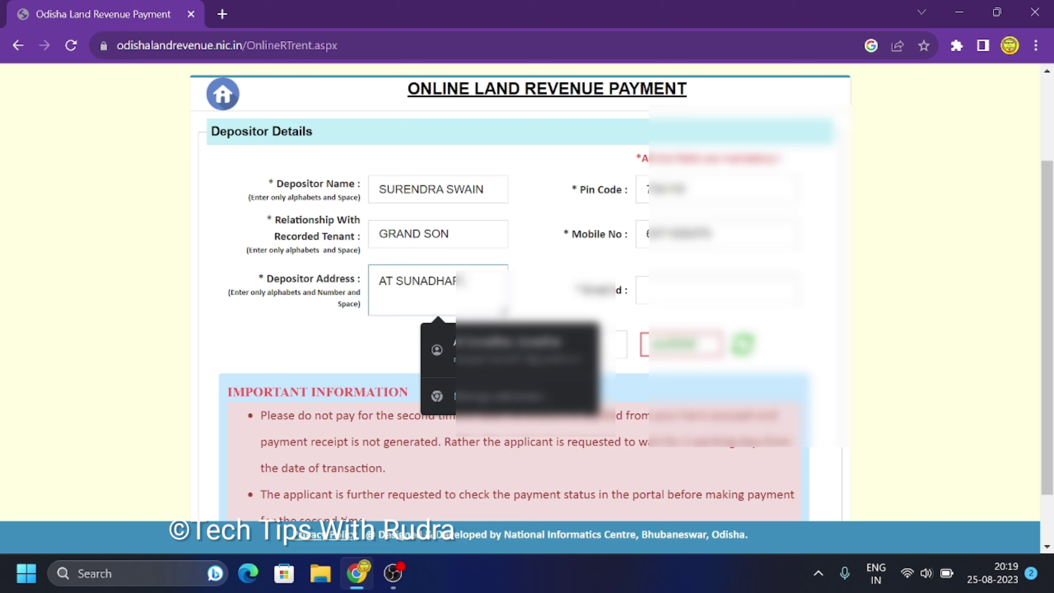
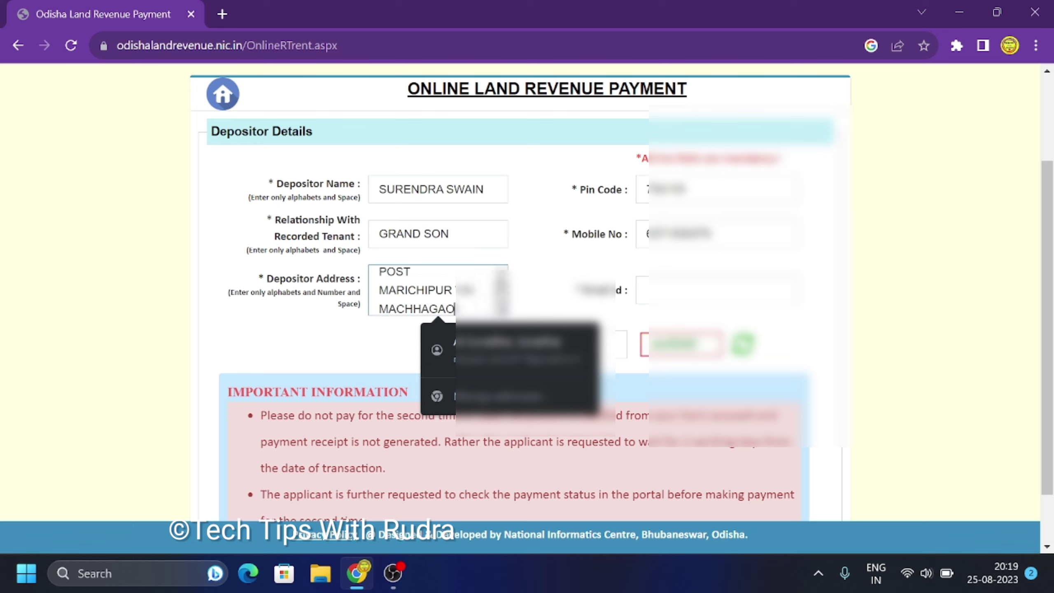
# Step: Complete the depositor's address line and enter the depositor's e-mail address
pyautogui.click(664, 290)
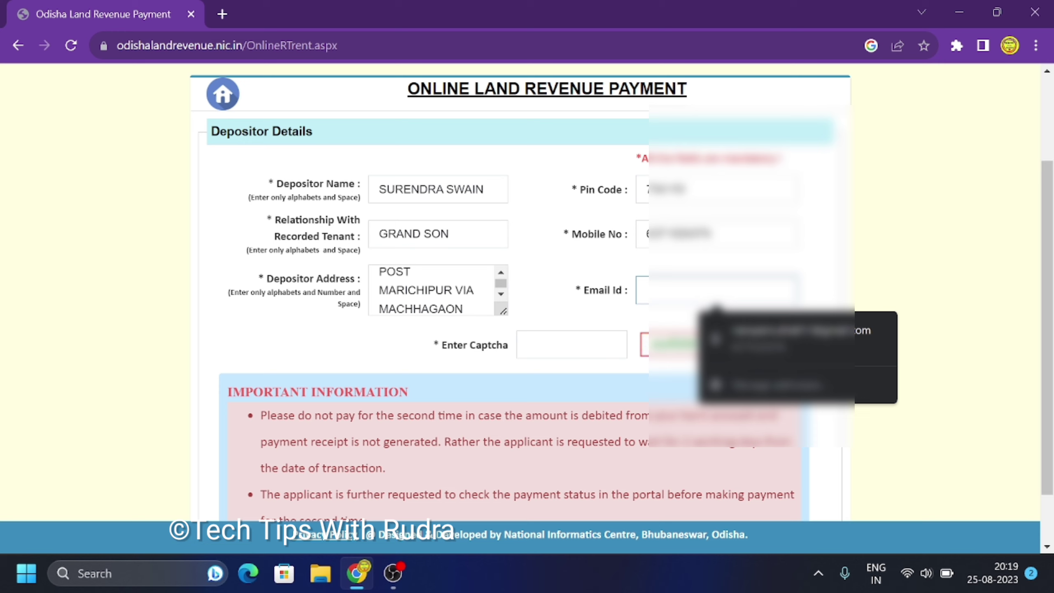
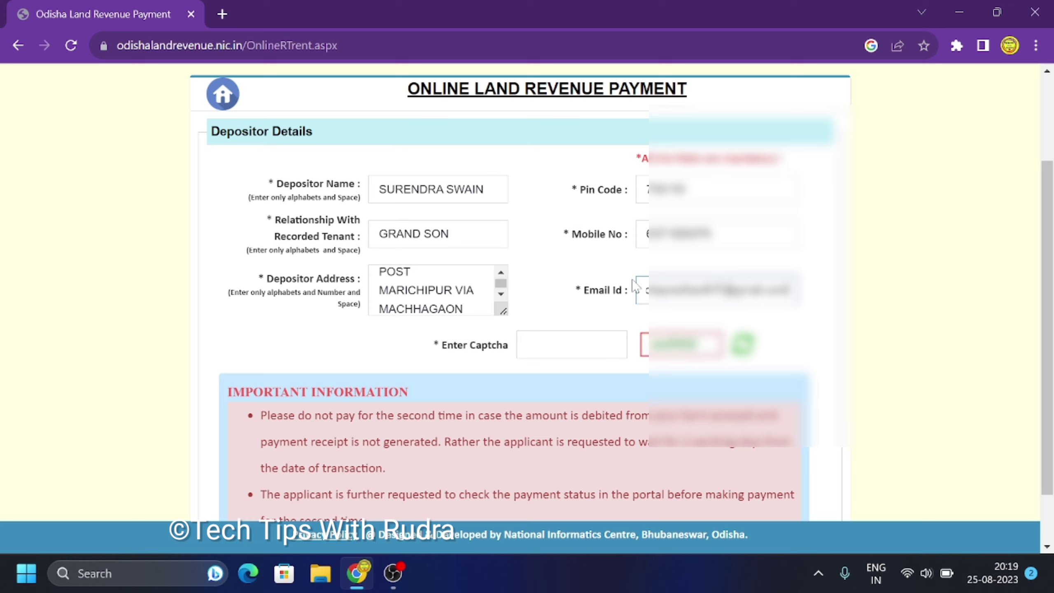
# Step: Enter the captcha code and submit the depositor details with Make Payment
pyautogui.click(540, 345)
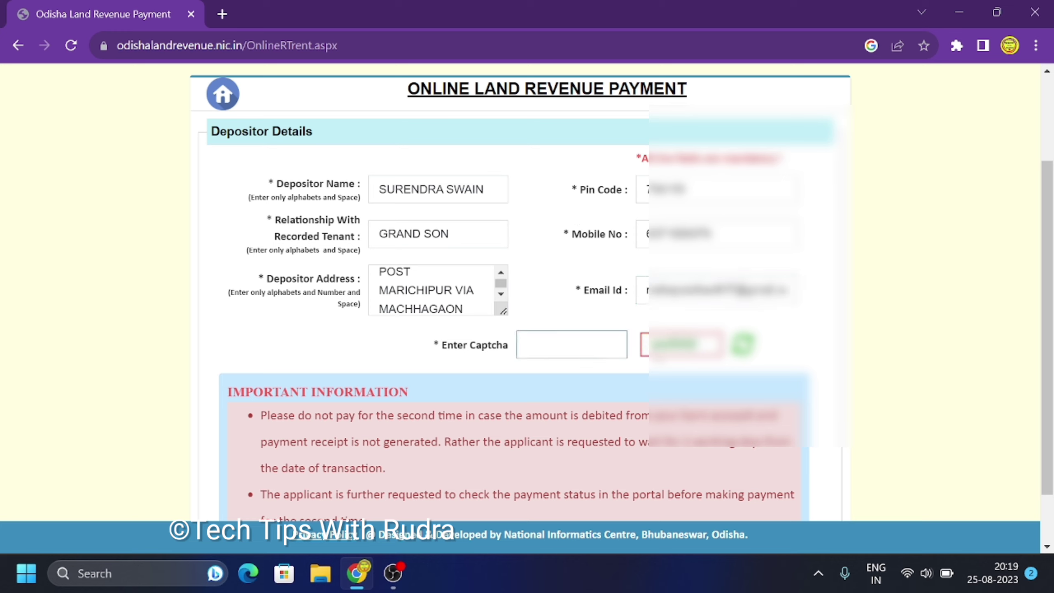
pyautogui.write('rcrAWd')
pyautogui.scroll(-2, 528, 290)
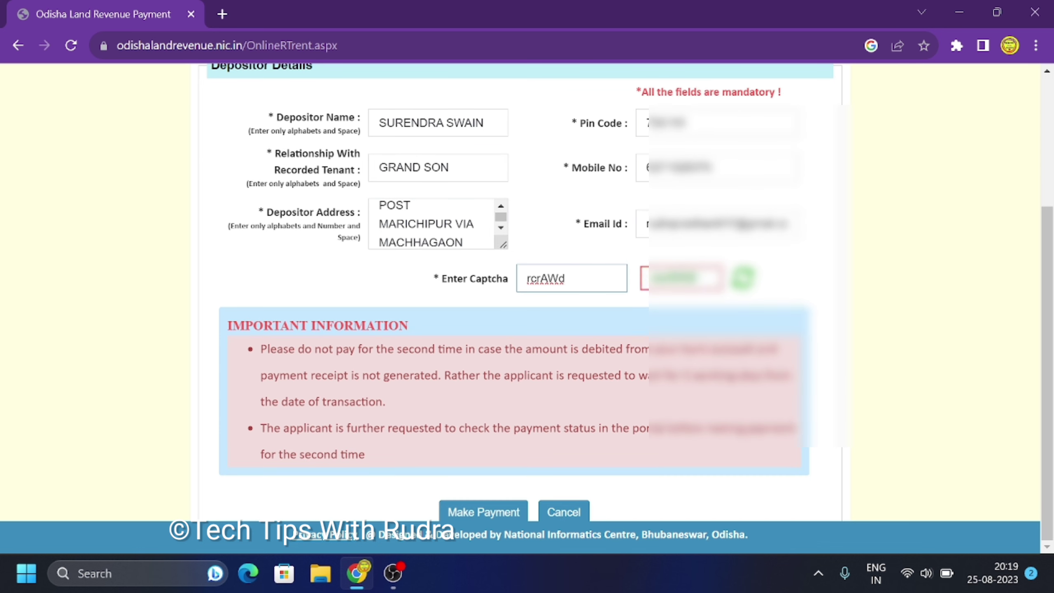
pyautogui.click(483, 512)
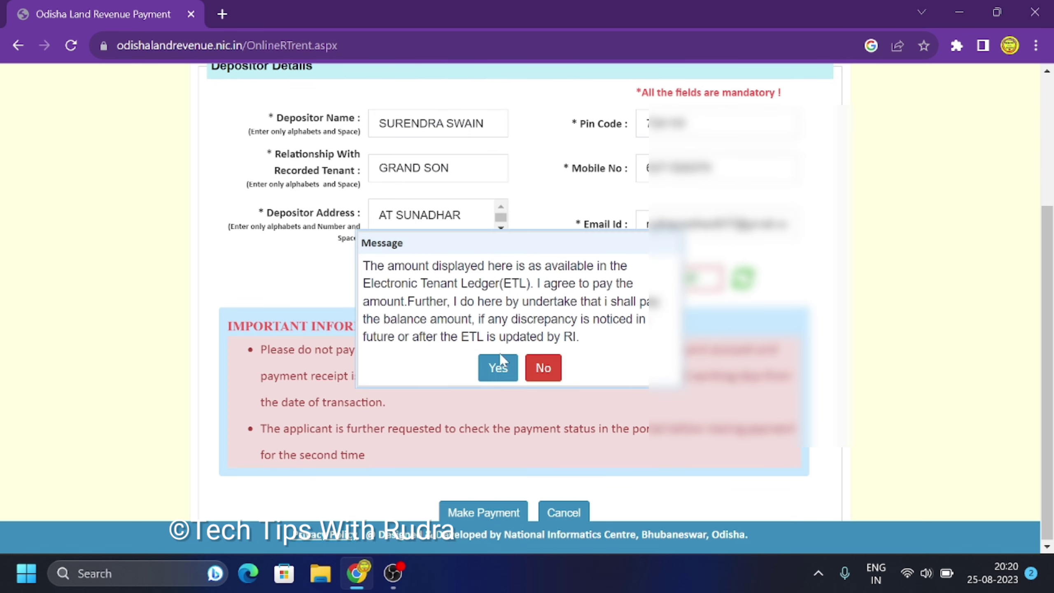
# Step: Confirm with Yes to pay the displayed ETL ledger amount
pyautogui.click(497, 377)
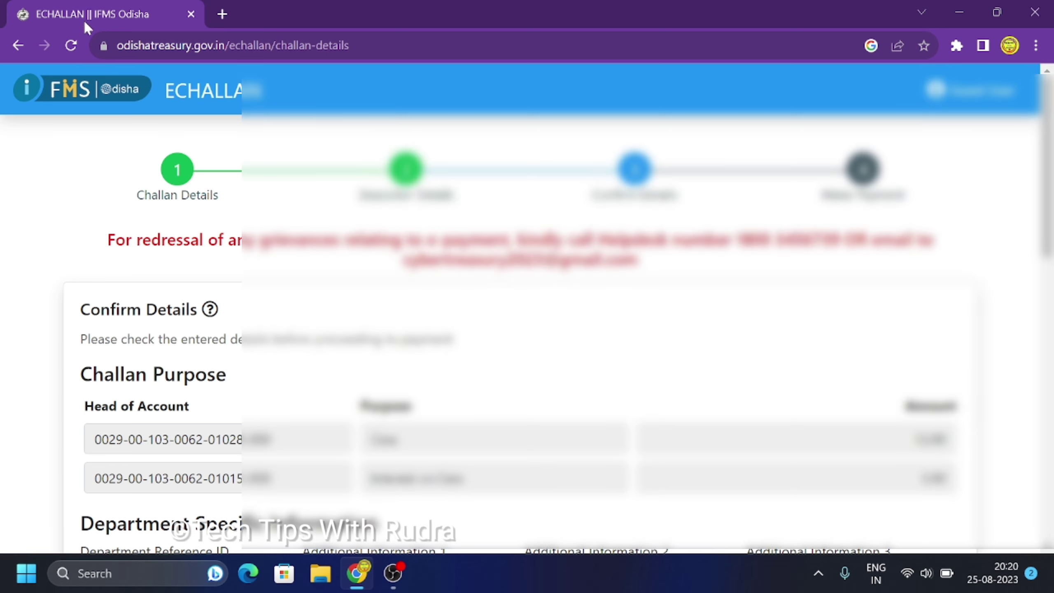
# Step: Continue past the challan details to the ₹15.00 payment-mode options, including debit card gateways
pyautogui.scroll(-10, 527, 332)
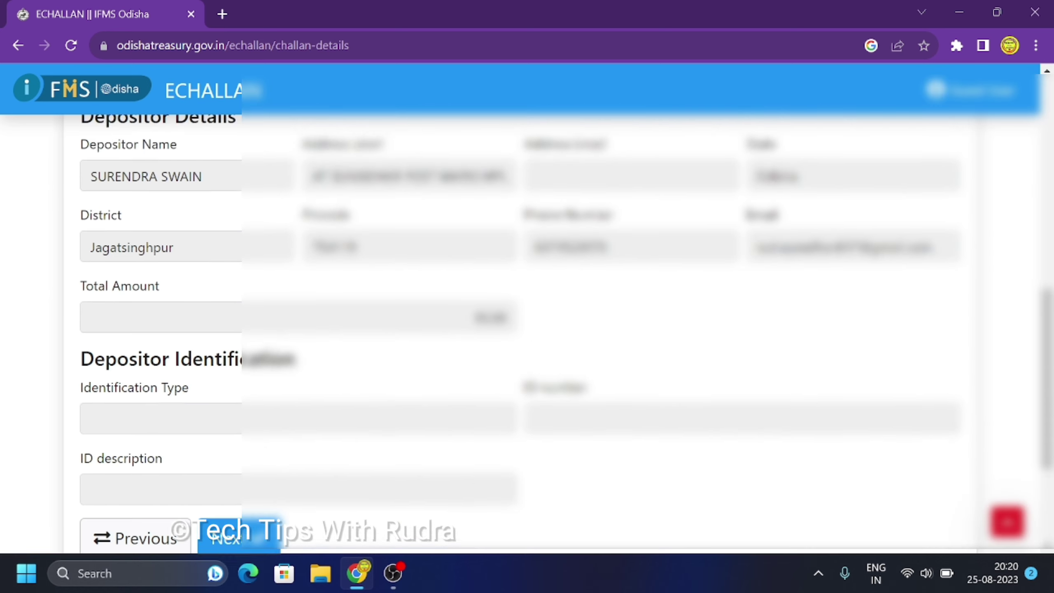
pyautogui.scroll(-4, 258, 210)
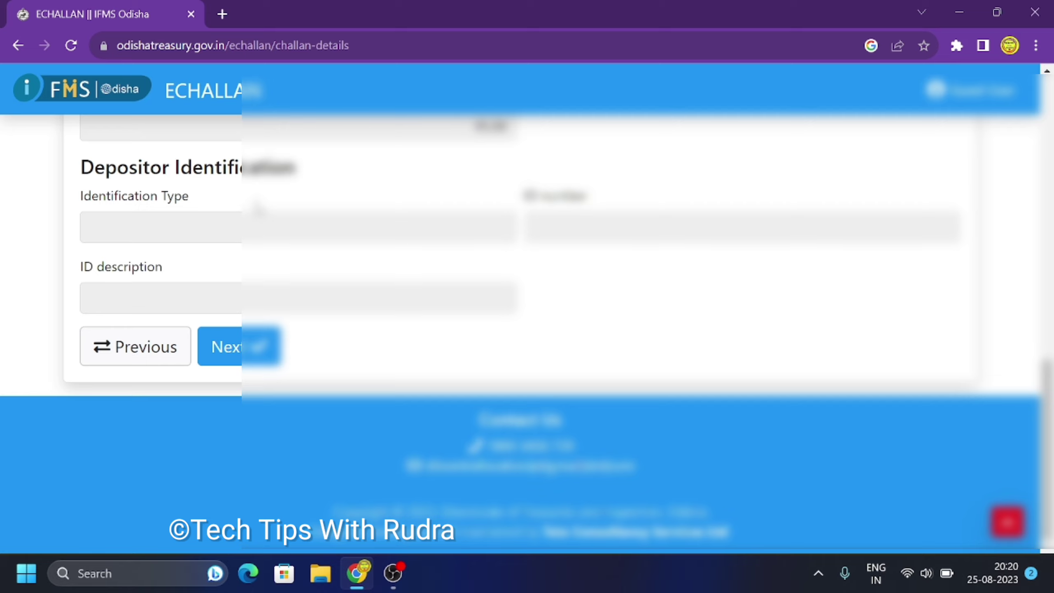
pyautogui.click(229, 347)
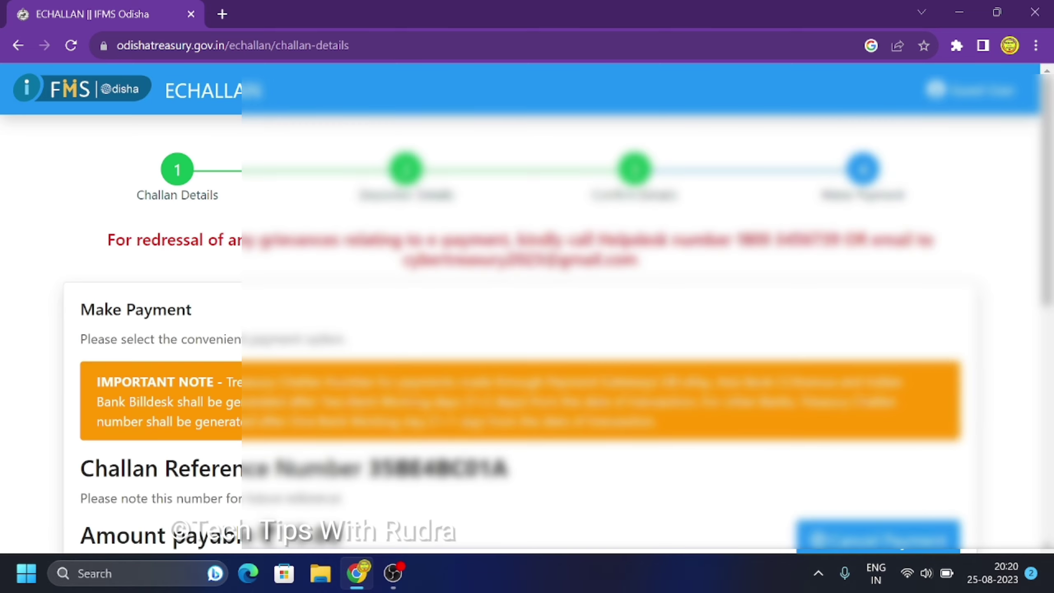
pyautogui.scroll(-7, 230, 348)
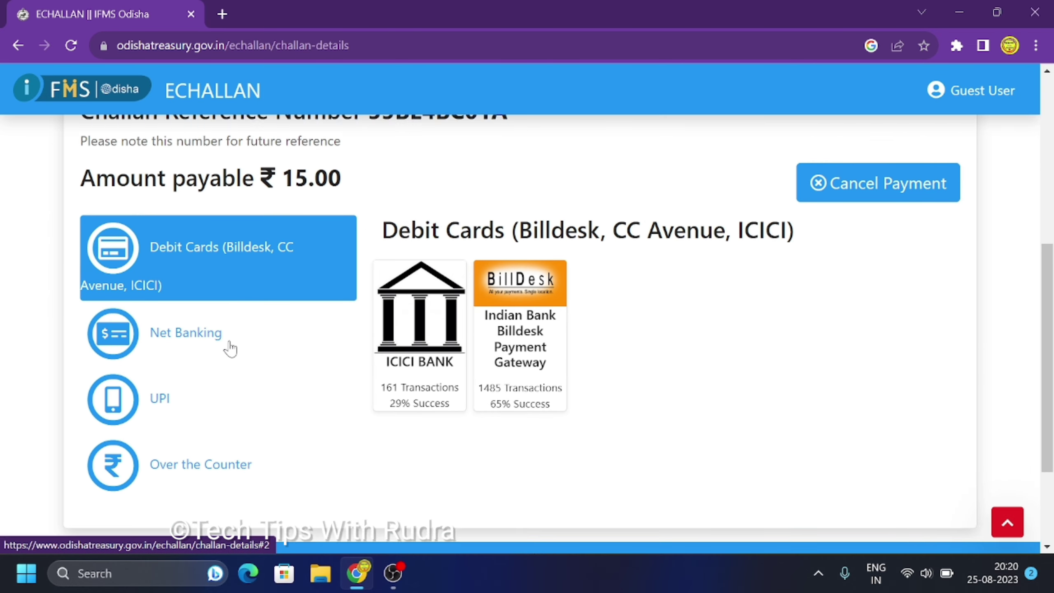
pyautogui.scroll(-1, 230, 348)
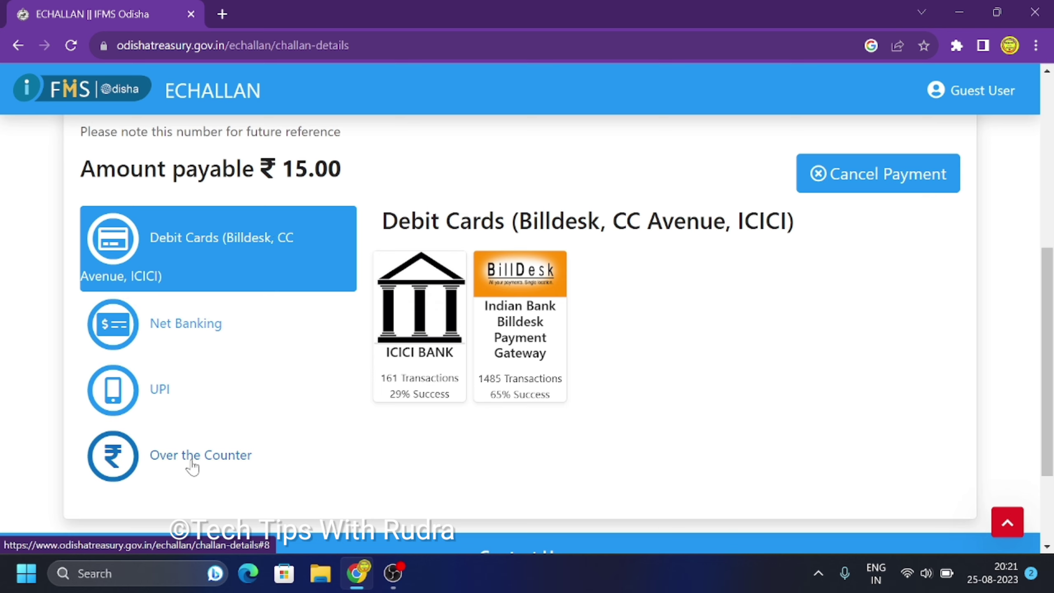
# Step: Pick UPI through the Indian Bank Billdesk Payment Gateway and tick the terms acceptance
pyautogui.click(160, 390)
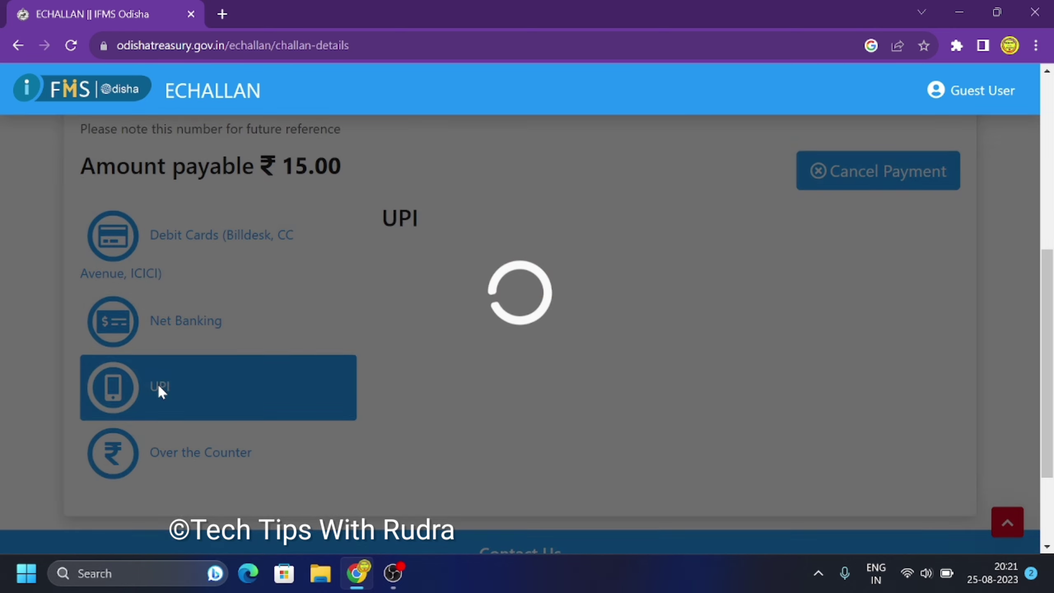
pyautogui.scroll(-3, 158, 386)
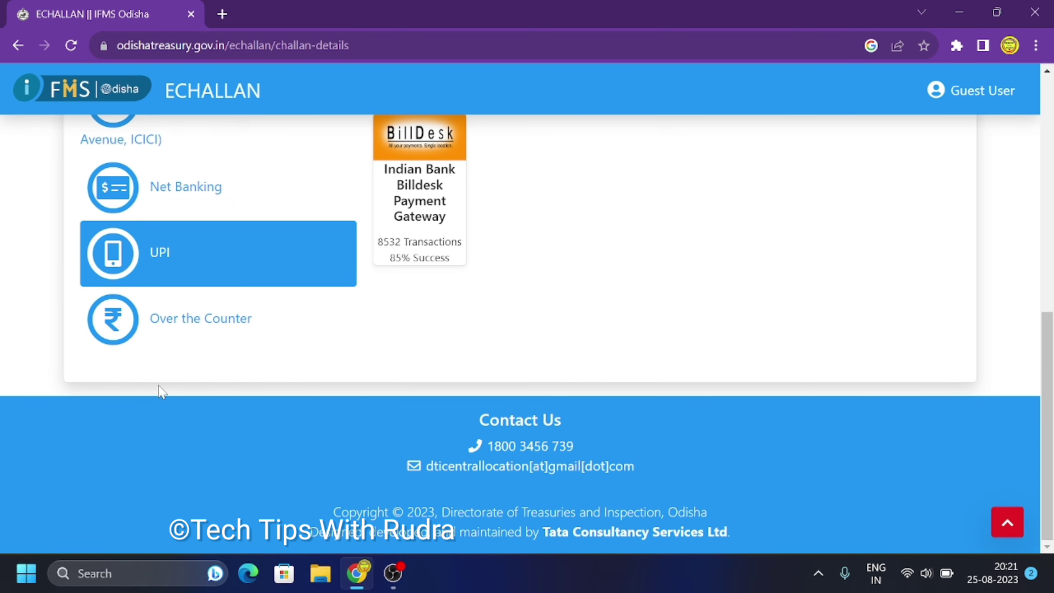
pyautogui.scroll(3, 158, 386)
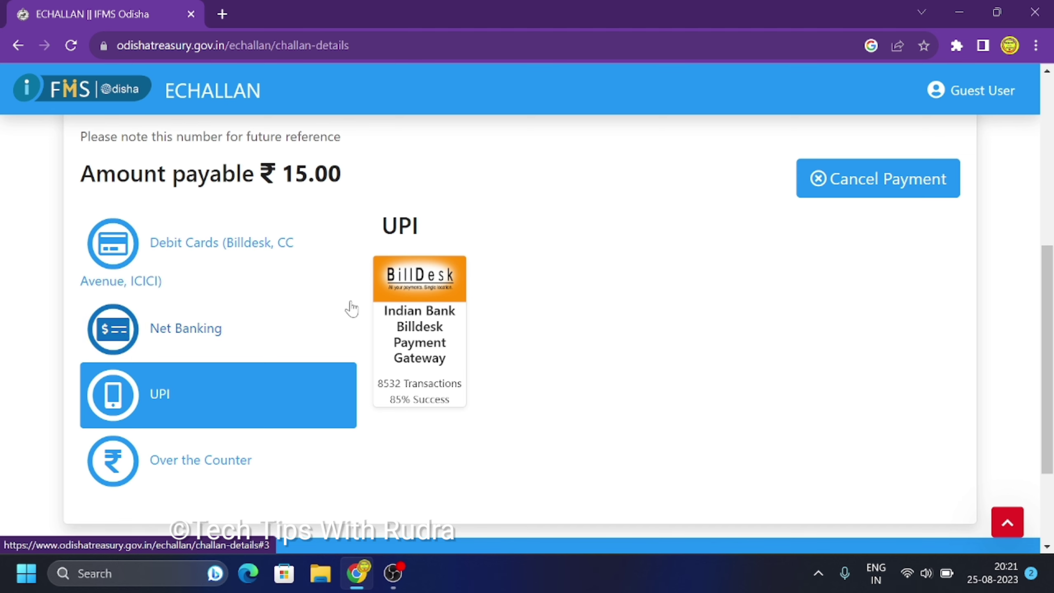
pyautogui.click(420, 366)
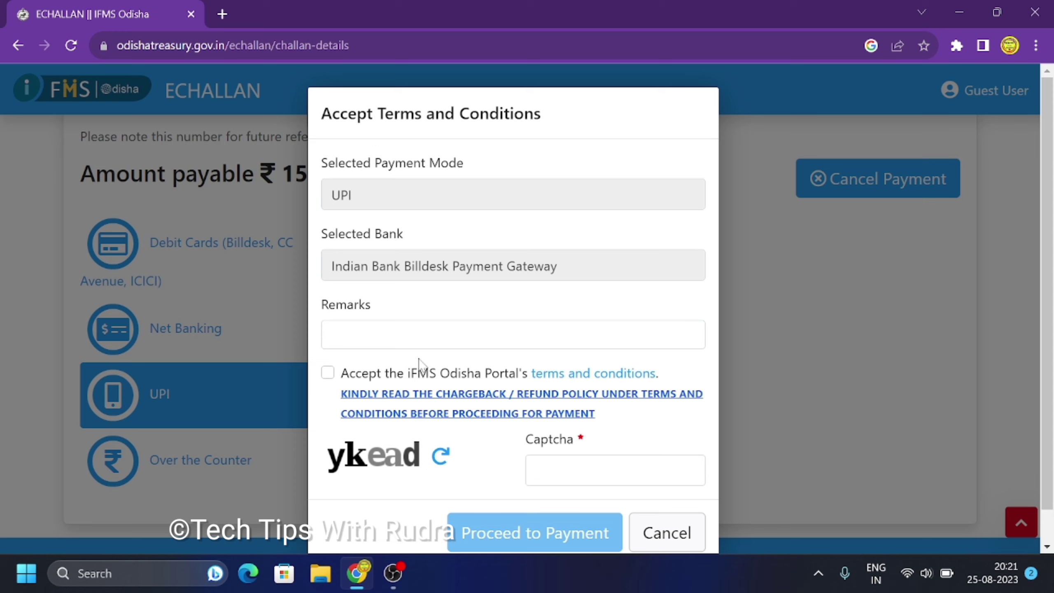
pyautogui.click(328, 373)
# Step: Fill in the terms-dialog captcha and proceed to payment
pyautogui.click(614, 470)
pyautogui.write('yKead')
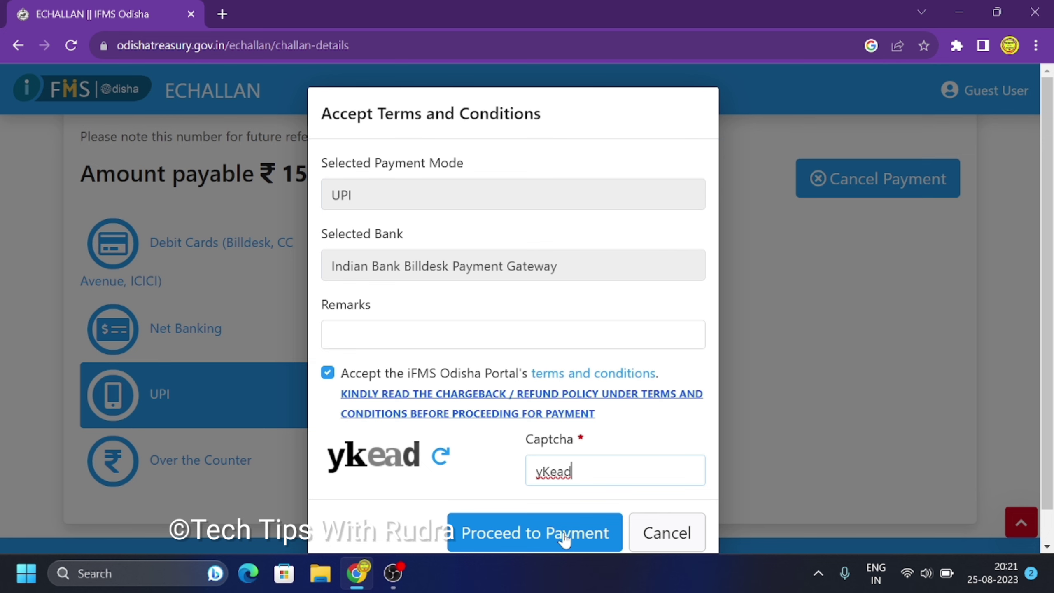
pyautogui.click(551, 536)
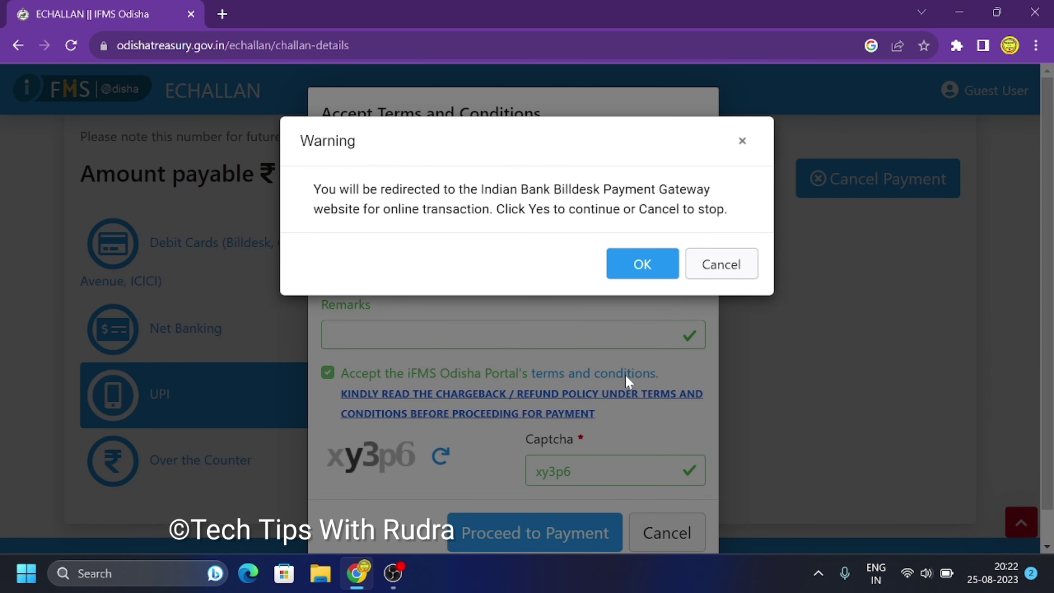
# Step: Accept the BillDesk redirect and start the ₹15.00 BHIM UPI payment
pyautogui.click(653, 267)
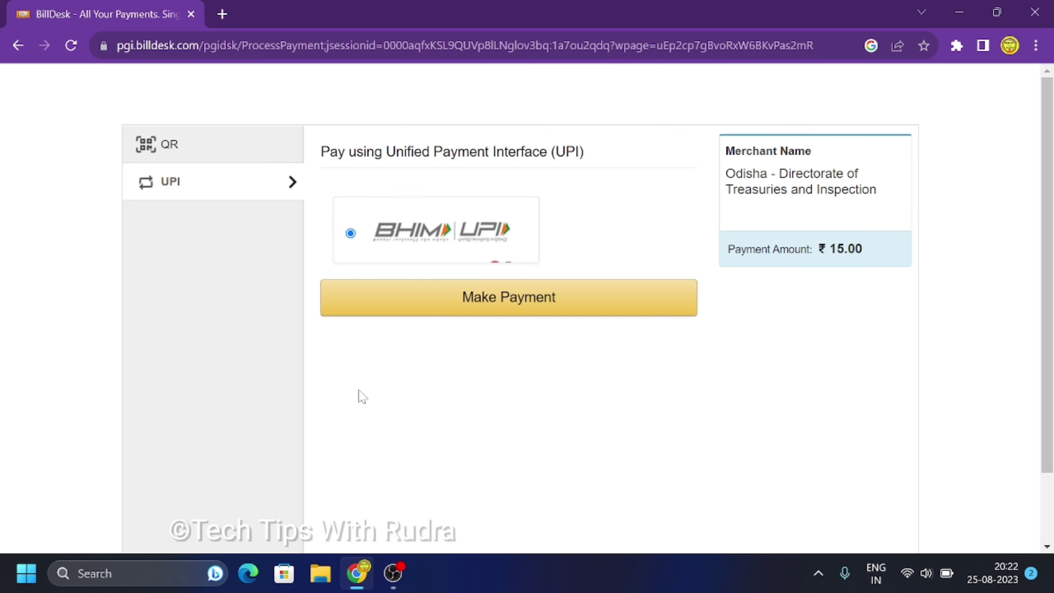
pyautogui.click(523, 309)
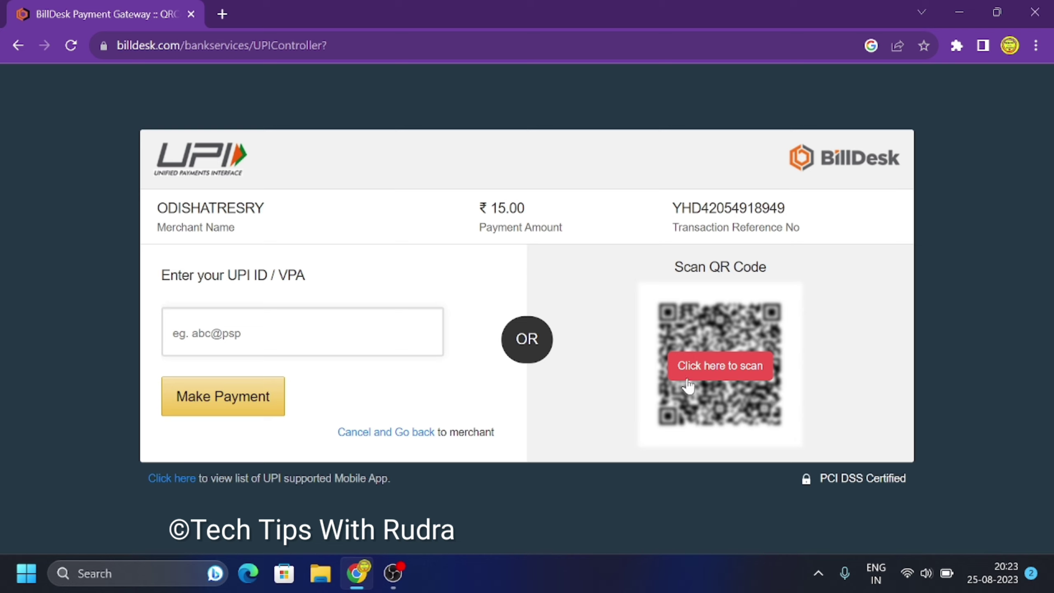
# Step: Show the BillDesk payment QR code to scan and pay ₹15.00 by UPI
pyautogui.click(732, 377)
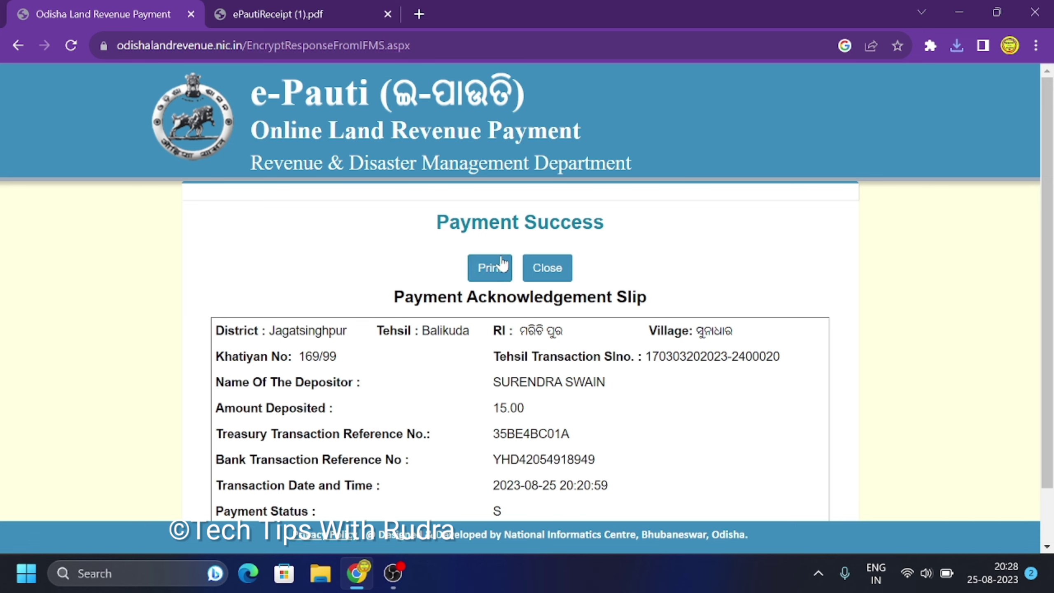
# Step: Download the transaction's rent receipt and open ePautiReceipt (2).pdf
pyautogui.scroll(-1, 524, 335)
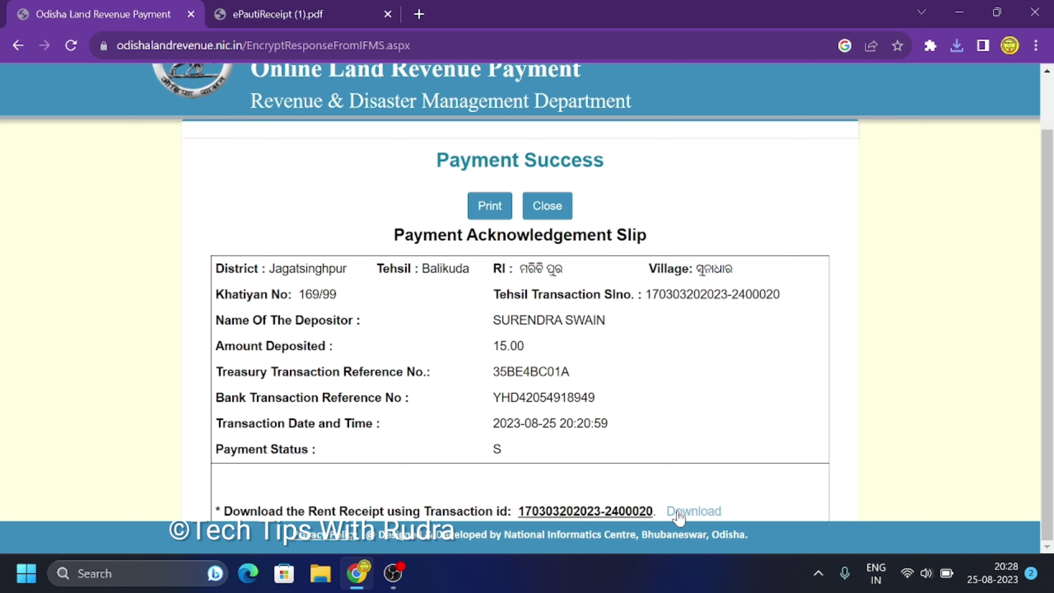
pyautogui.click(691, 515)
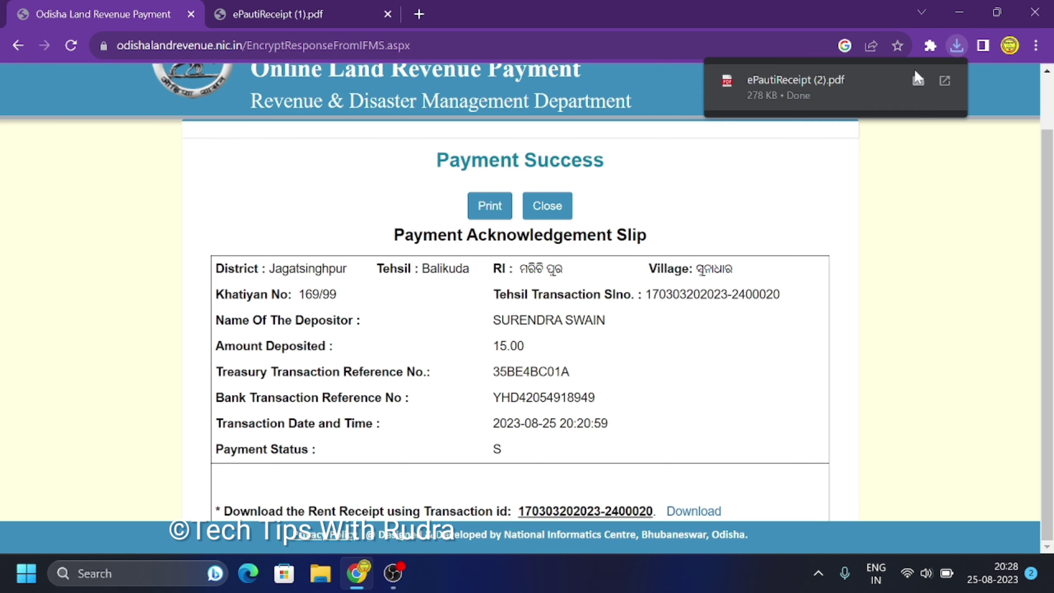
pyautogui.click(867, 75)
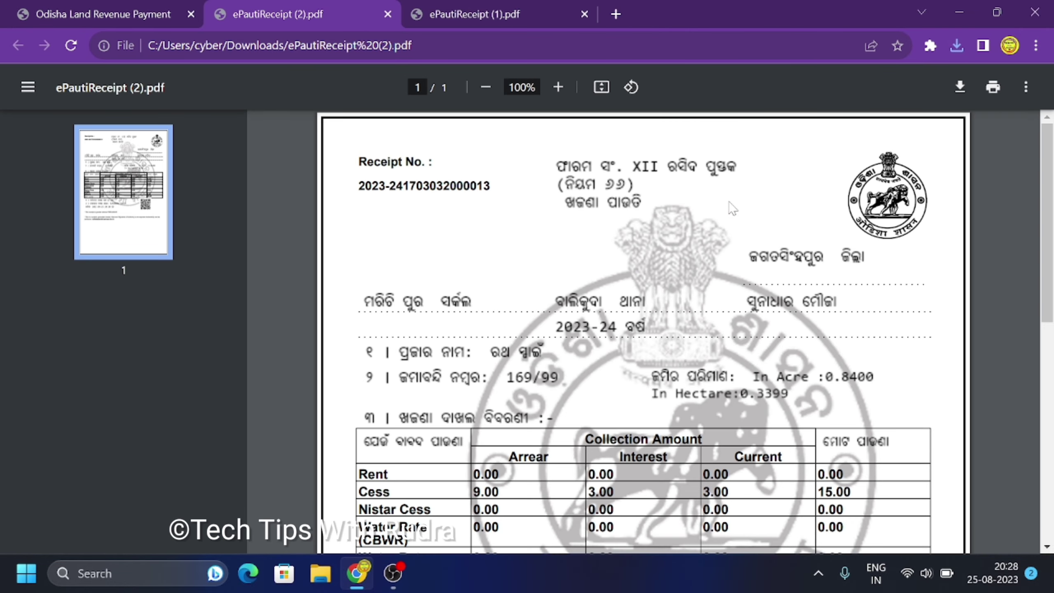
pyautogui.scroll(-3, 687, 227)
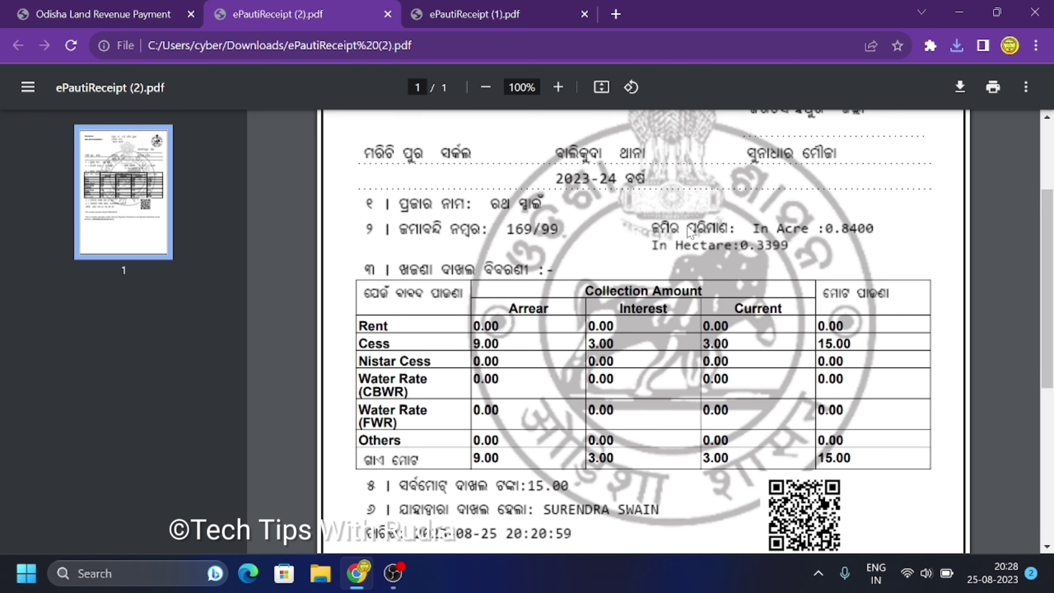
pyautogui.scroll(-5, 689, 232)
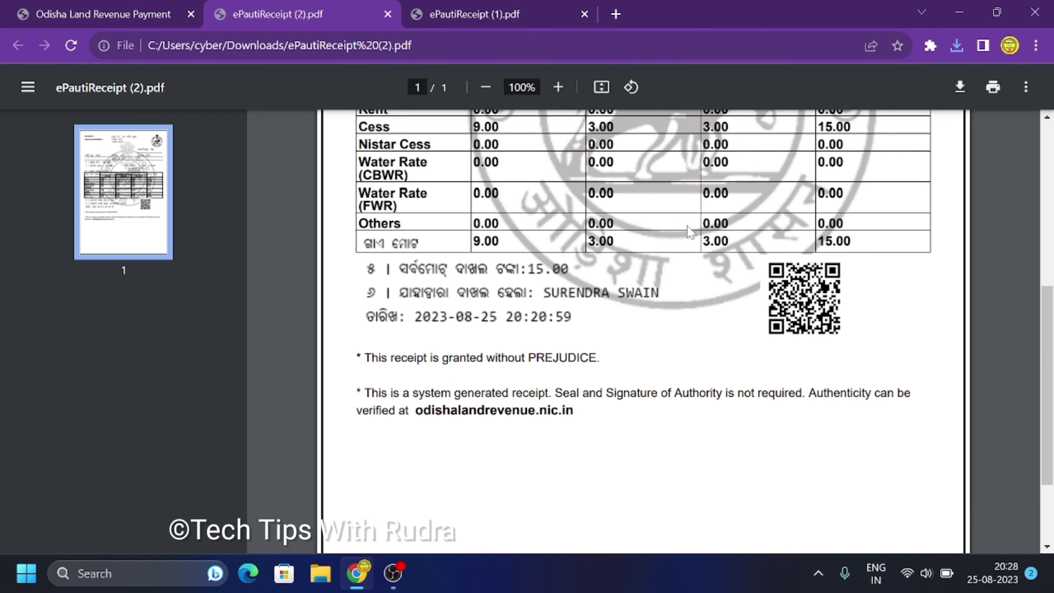
pyautogui.scroll(-3, 689, 232)
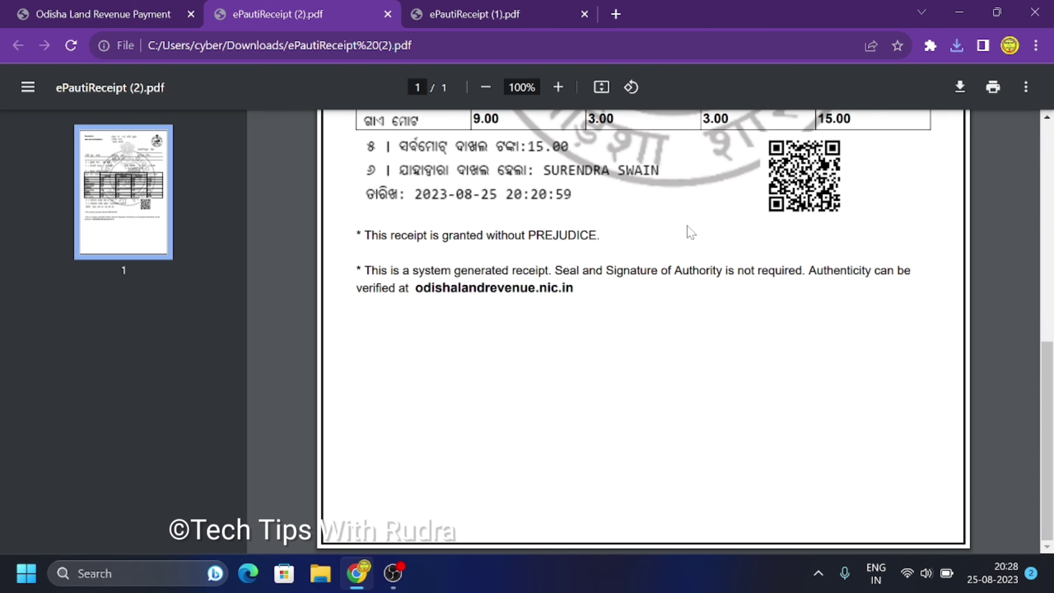